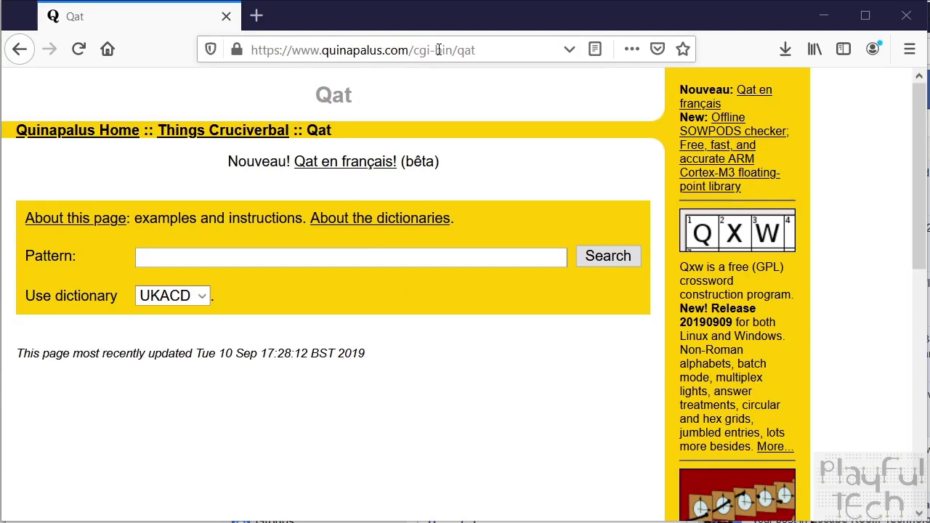
Step: Search the UKACD dictionary with the pattern *red* and look through the list of matching words
click(486, 52)
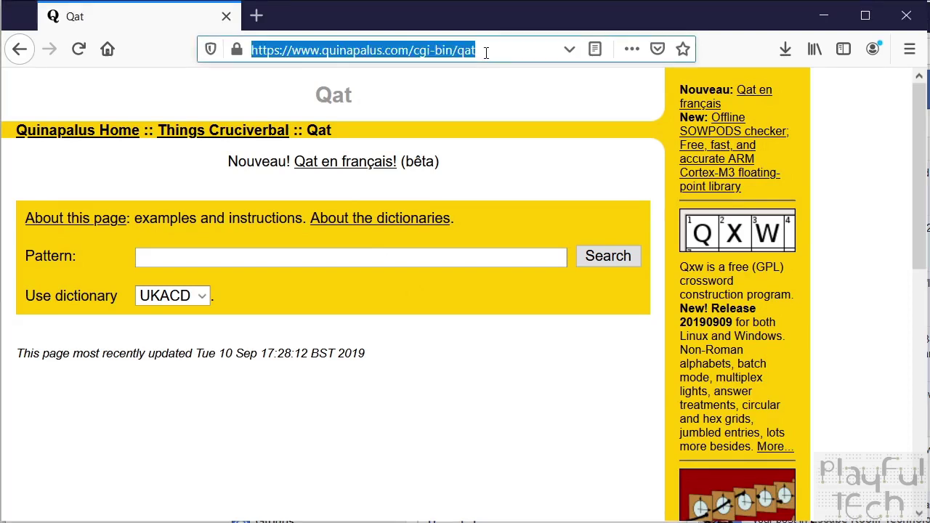
click(505, 58)
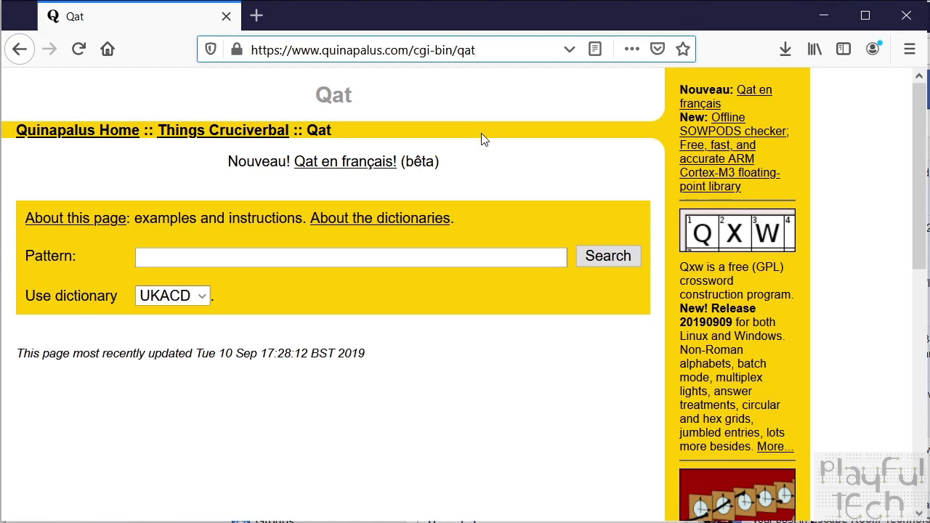
click(373, 258)
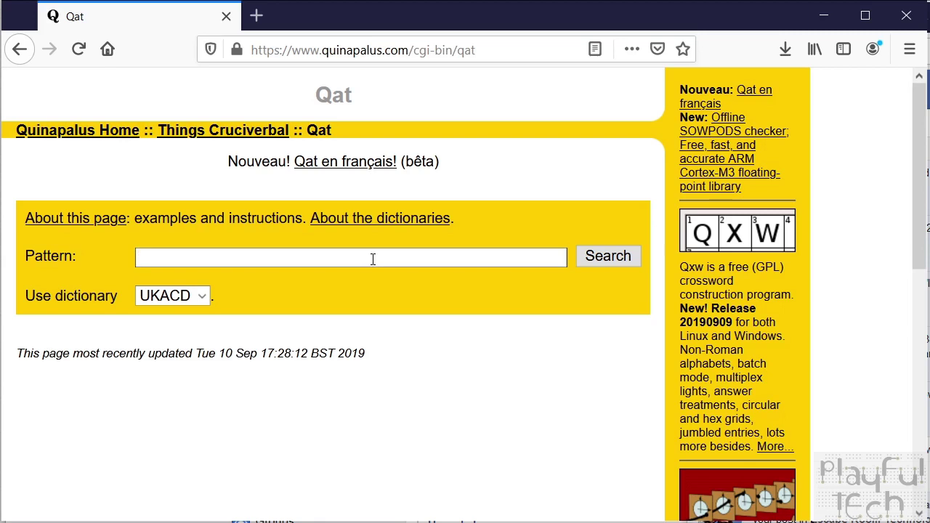
text(*red*)
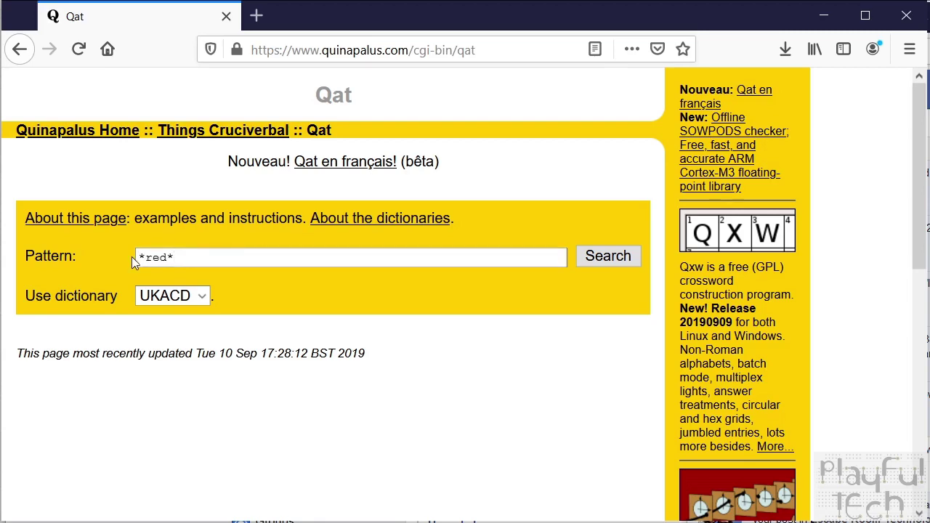
click(614, 262)
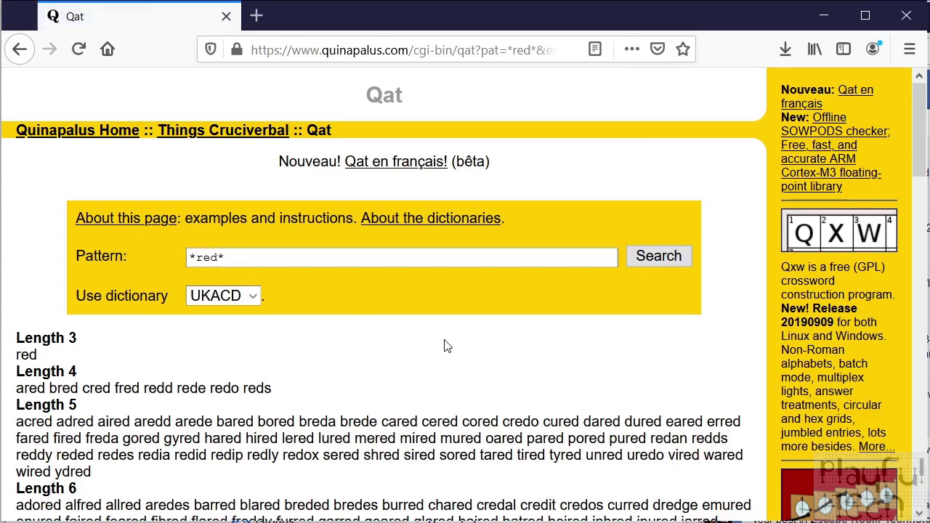
scroll(447, 347, down, 10)
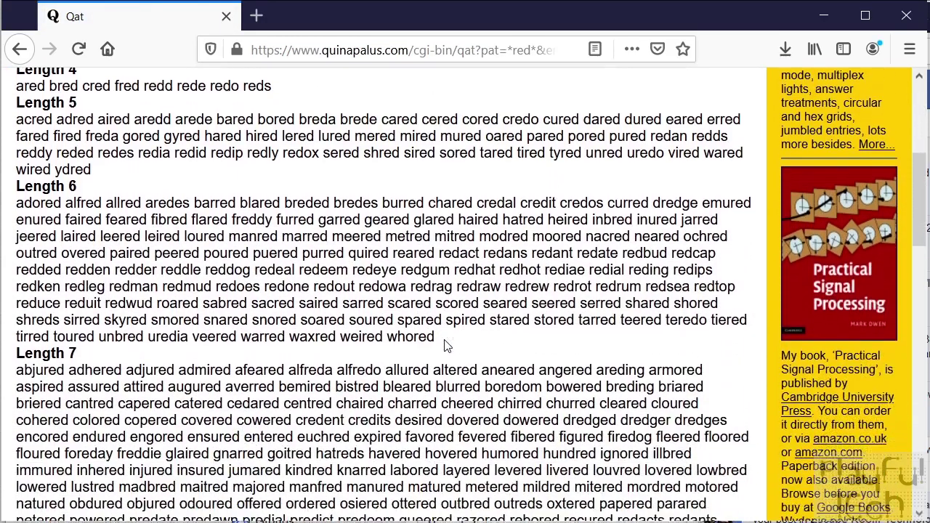
scroll(447, 341, down, 12)
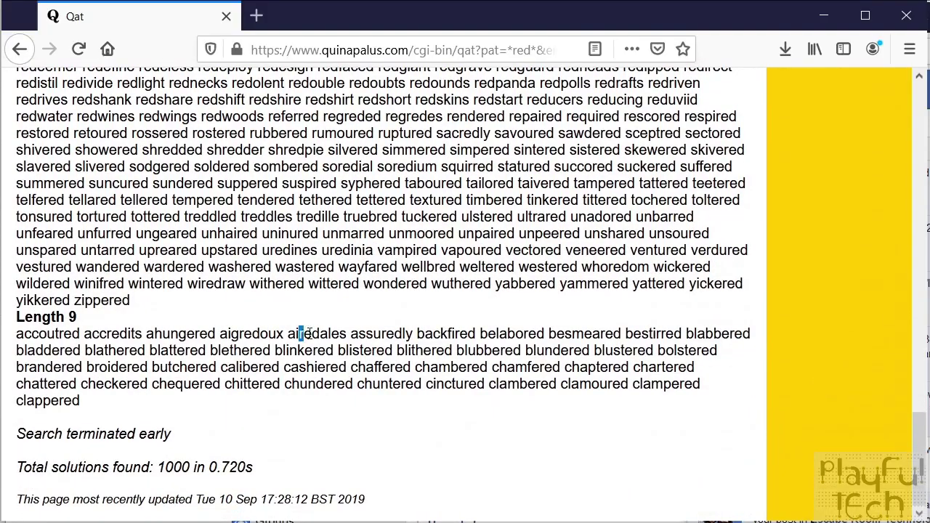
drag(300, 338, 320, 338)
Step: Replace the pattern with "AredB; A; B;" to require real words on both sides of "red"
scroll(413, 332, up, 2)
scroll(412, 332, up, 20)
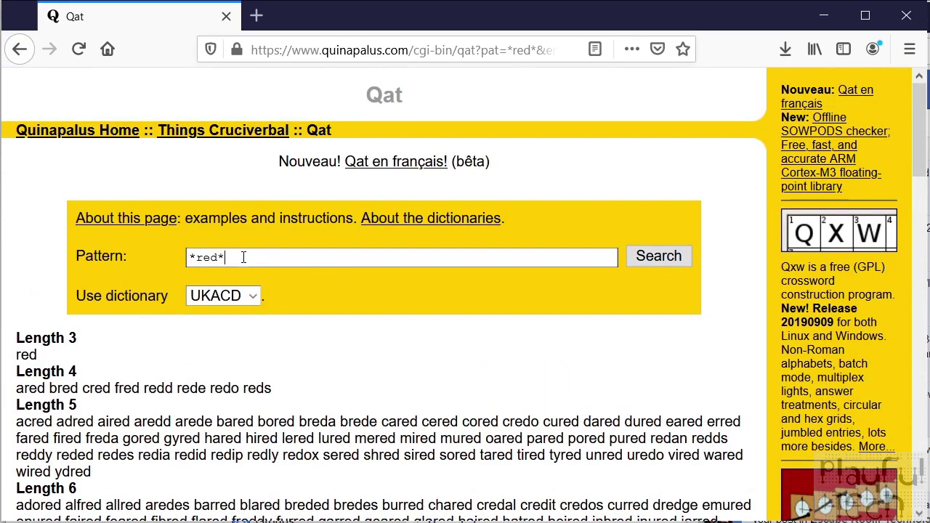
click(248, 257)
double_click(249, 258)
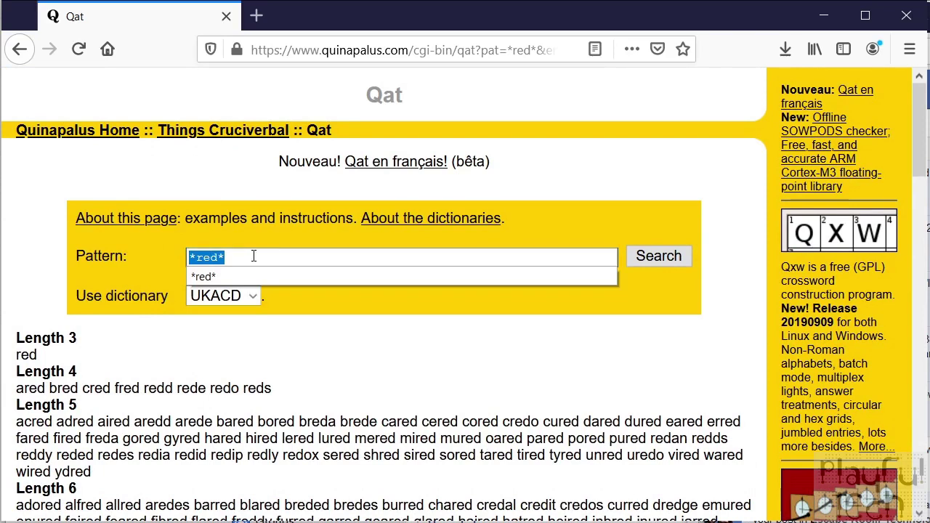
key(BackSpace)
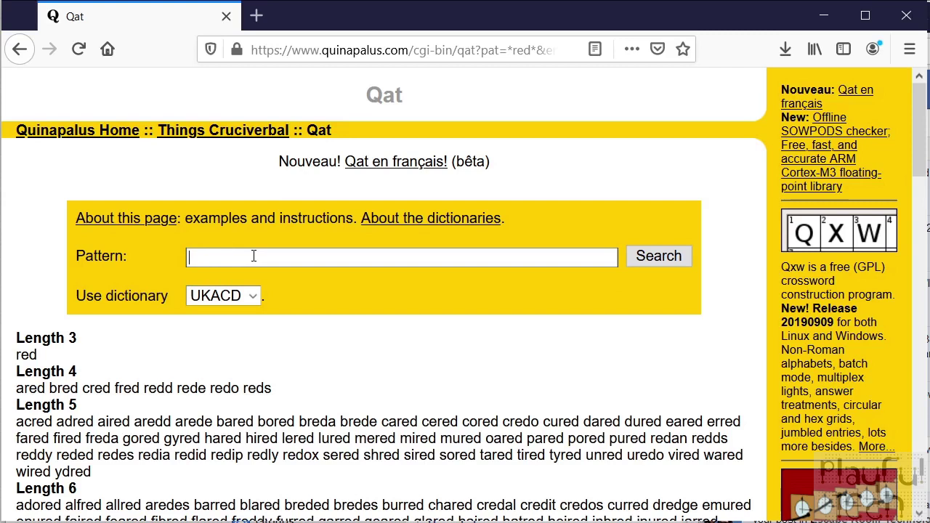
text(AredB)
drag(196, 257, 218, 258)
double_click(207, 257)
click(192, 257)
double_click(207, 257)
click(222, 257)
text(; A; B;)
Step: Go over the AredB, A and B parts of the pattern and search the dictionary with it
double_click(243, 258)
key(Right)
key(Right)
key(Right)
key(shift+Right)
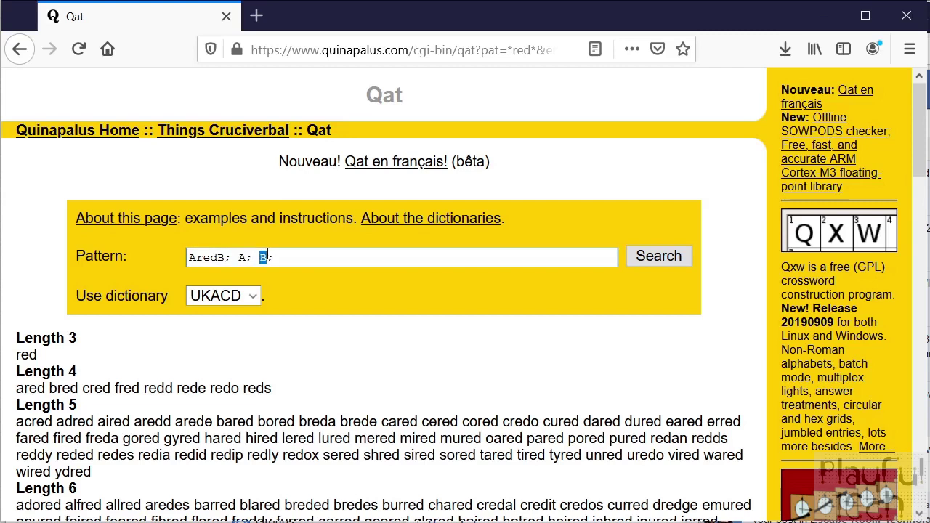
click(288, 259)
drag(224, 257, 192, 257)
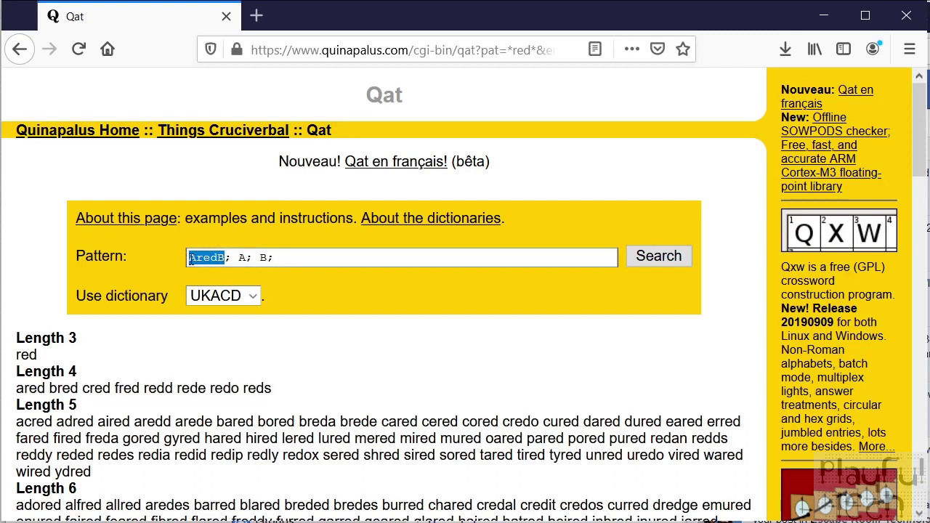
click(194, 257)
drag(190, 257, 282, 257)
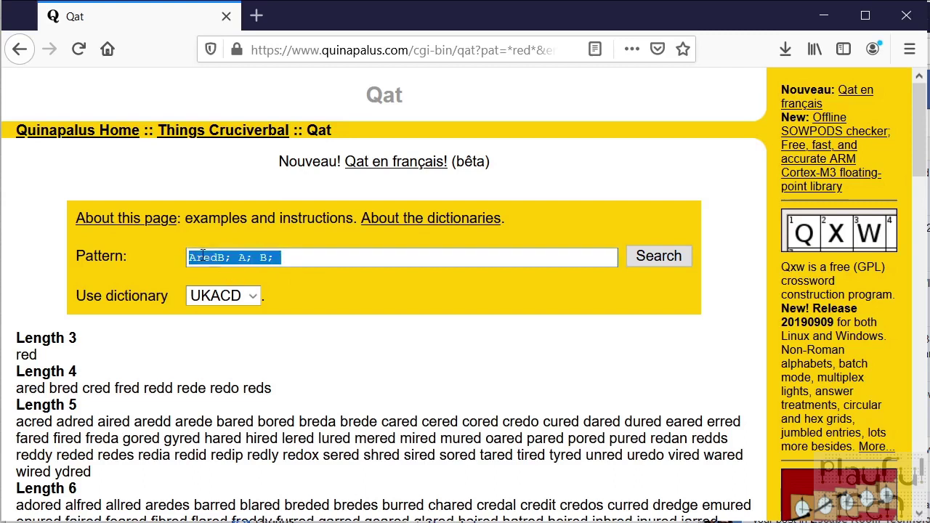
click(219, 257)
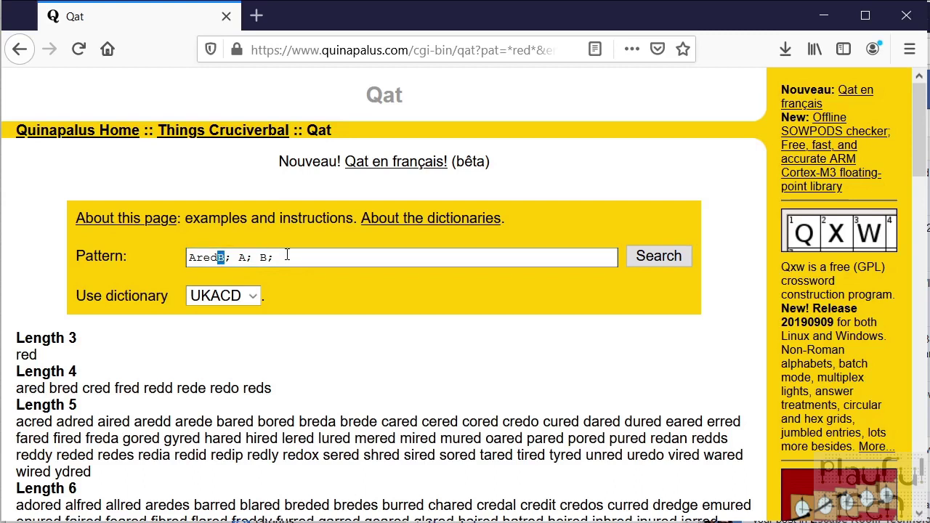
double_click(243, 257)
double_click(262, 258)
click(659, 257)
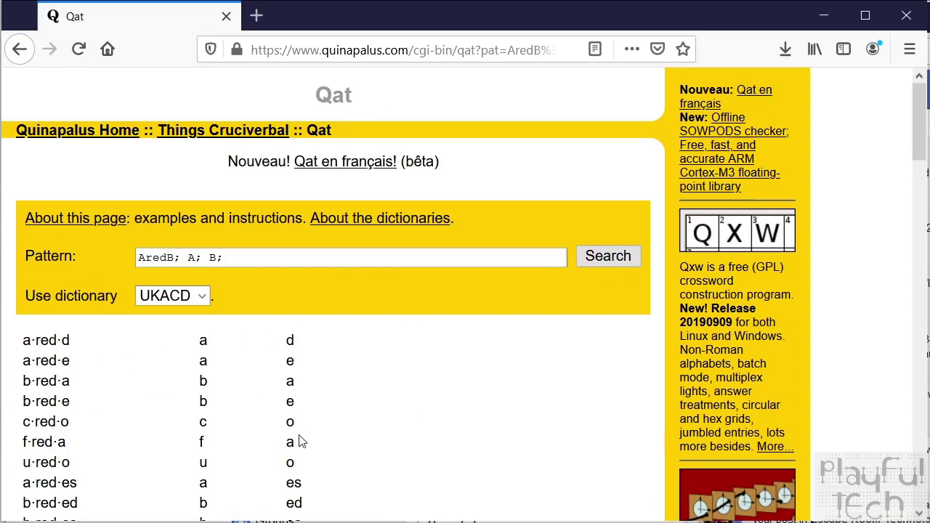
Step: Append the condition "|A|=3-;" to the pattern so that A has at least three letters
click(260, 258)
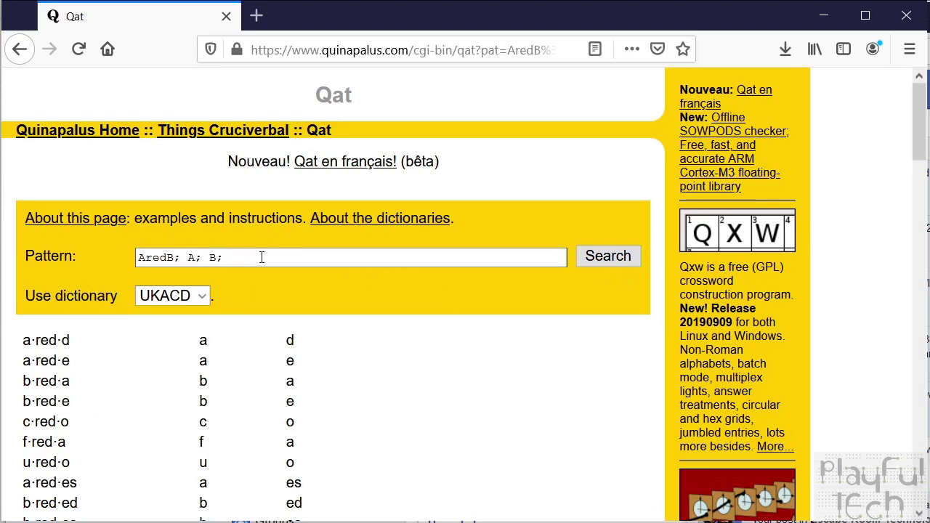
text(|A|)
drag(255, 257, 249, 258)
key(BackSpace)
text(|=3-;)
click(272, 258)
text(8)
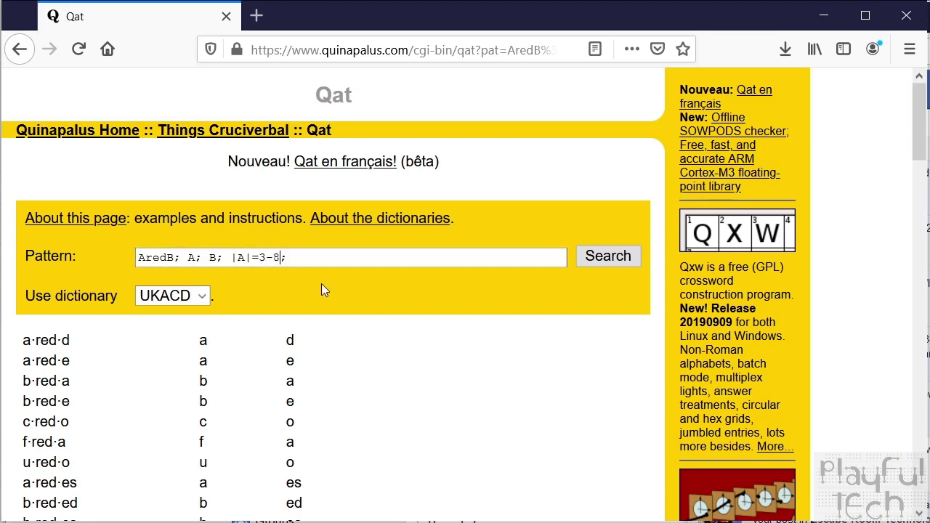
double_click(275, 258)
key(BackSpace)
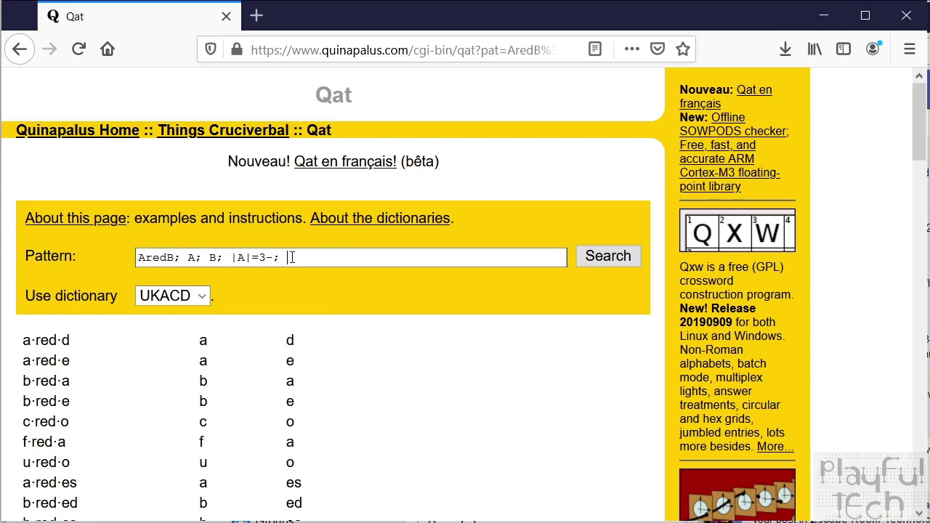
Step: Append "|B|=3-;" to the pattern, run the search and examine the parts of the kind·red·ship result
click(292, 258)
text(|B|=3-;)
click(607, 256)
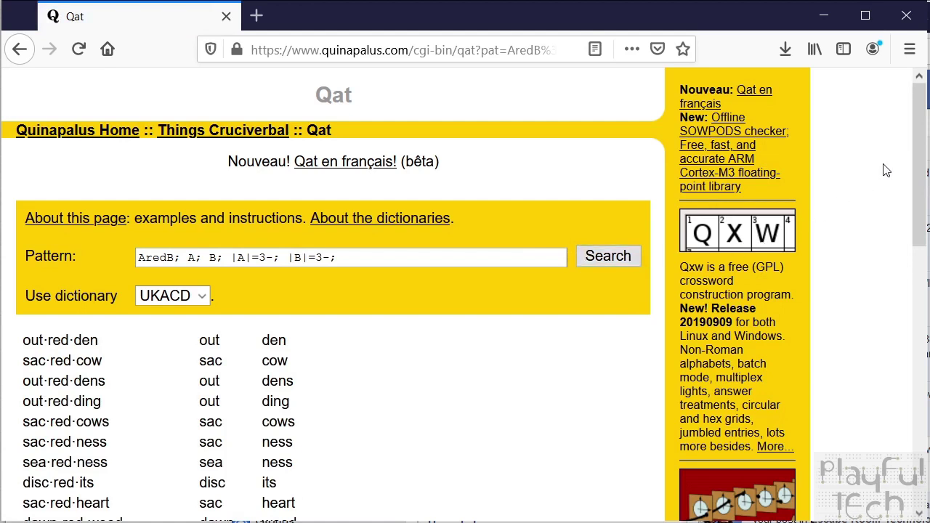
drag(922, 147, 920, 218)
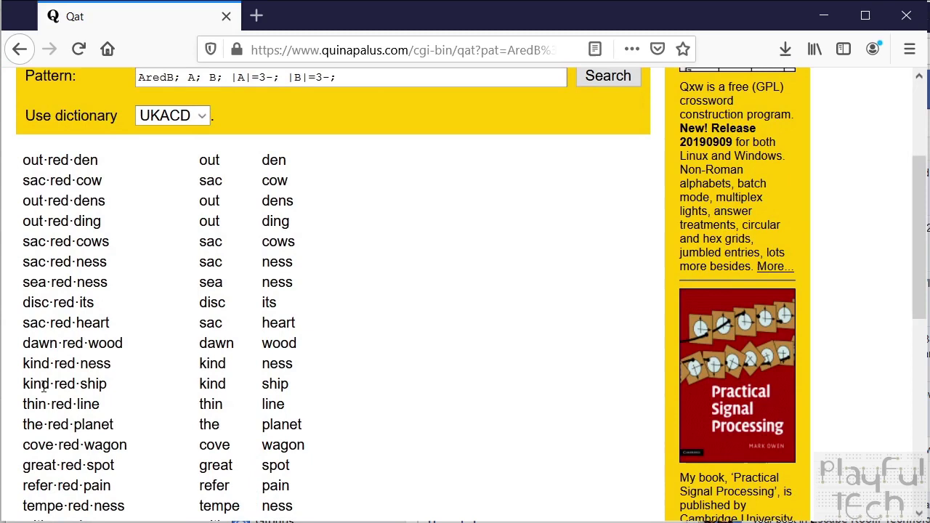
drag(22, 383, 118, 384)
click(138, 385)
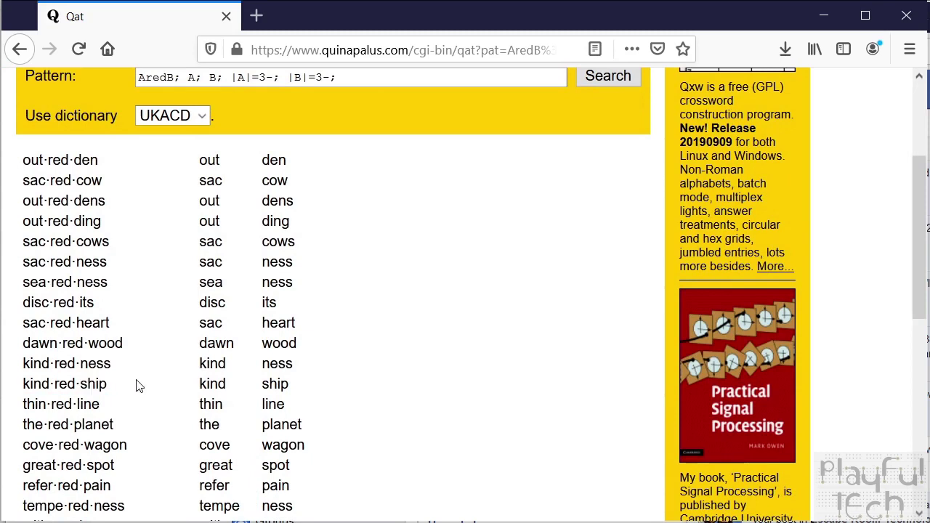
mouse_move(51, 384)
mouse_down()
mouse_move(22, 384)
mouse_move(67, 384)
mouse_up()
double_click(86, 383)
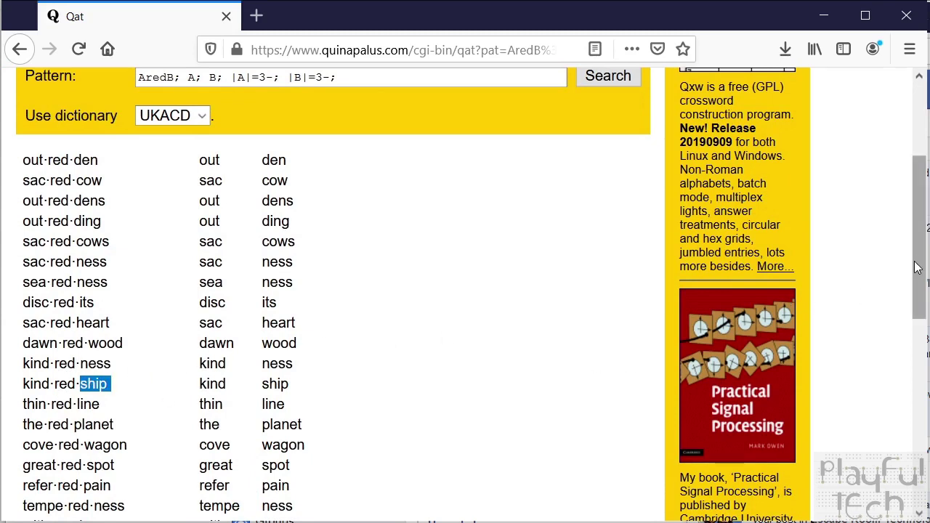
Step: Replace the pattern with "AB; BA; |A|=4-; |B|=4-;" and search for words whose two halves can swap places
drag(920, 280, 886, 181)
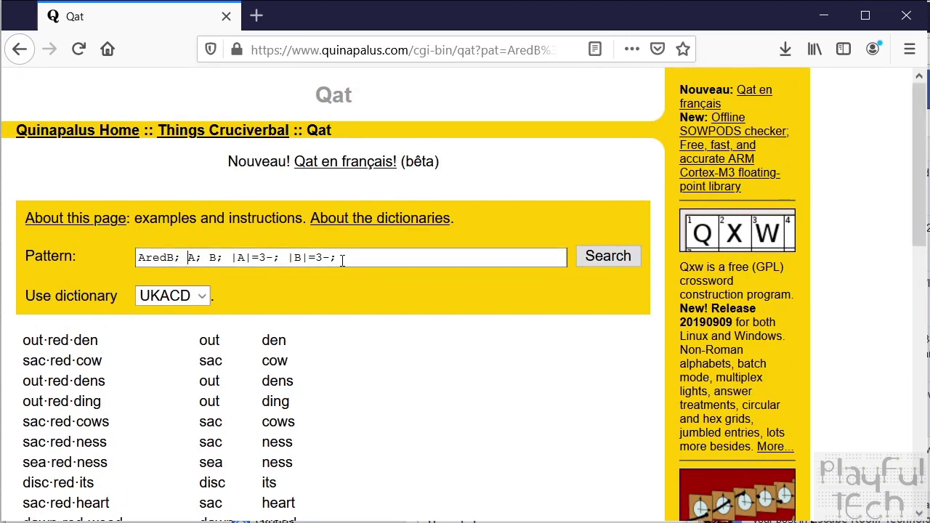
drag(363, 258, 69, 246)
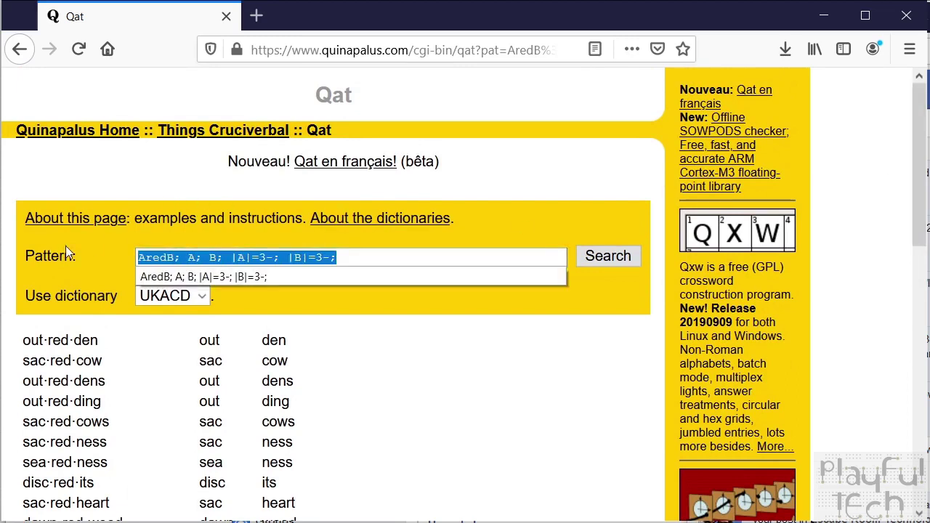
text(AB)
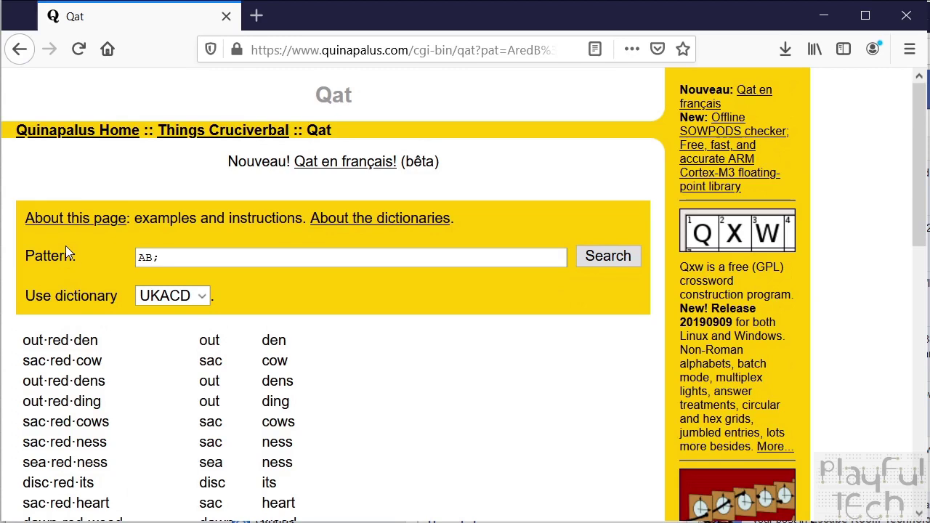
text(; BA; |A|=)
text(4-; |B|=4-;)
click(617, 260)
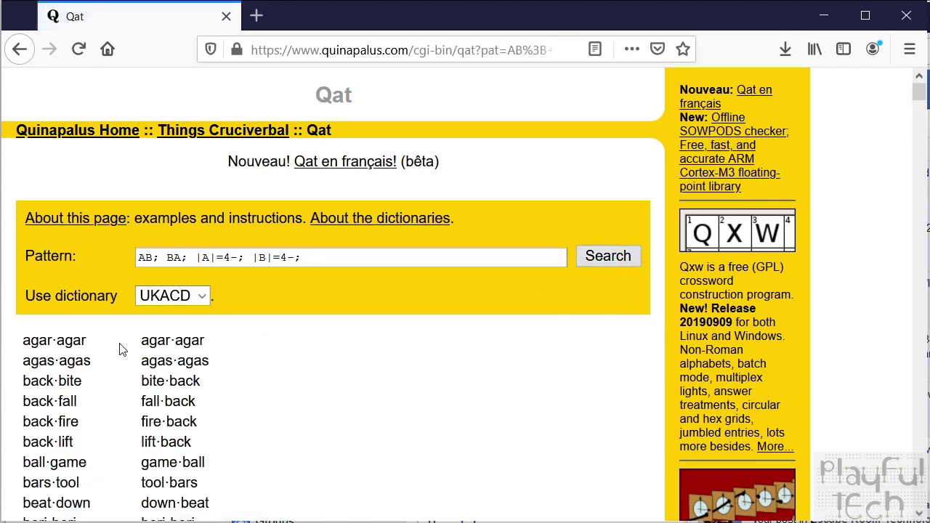
Step: Append "!=AB;" to the pattern to exclude identical halves, run the search and look through the word pairs
click(331, 256)
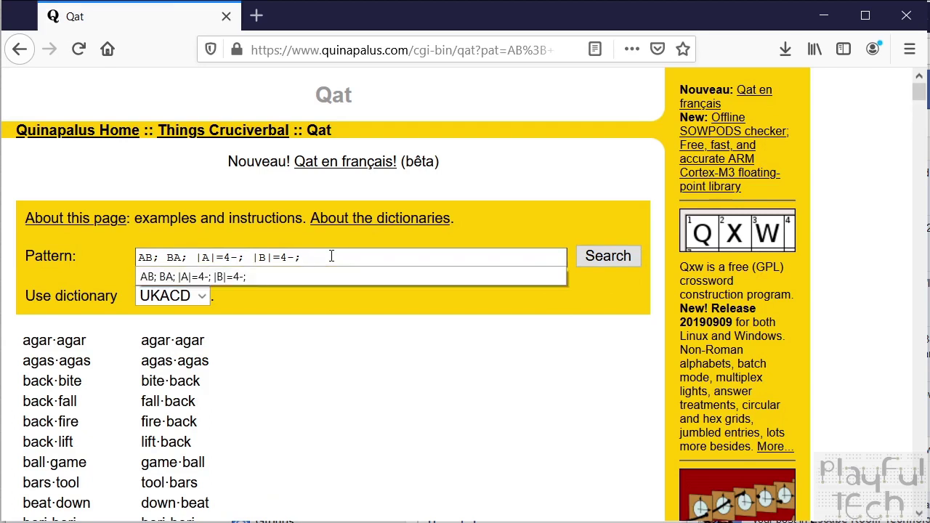
text(!=AB)
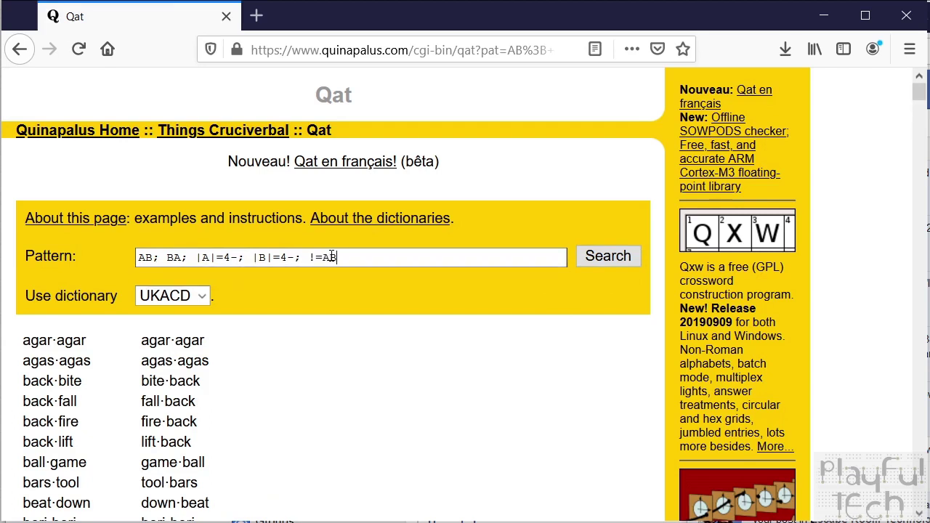
text(;)
click(603, 256)
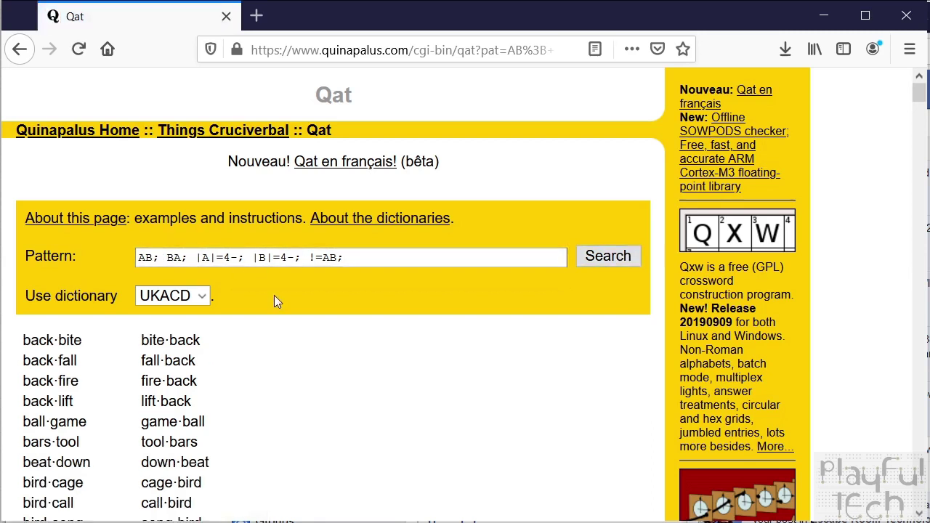
scroll(407, 384, down, 4)
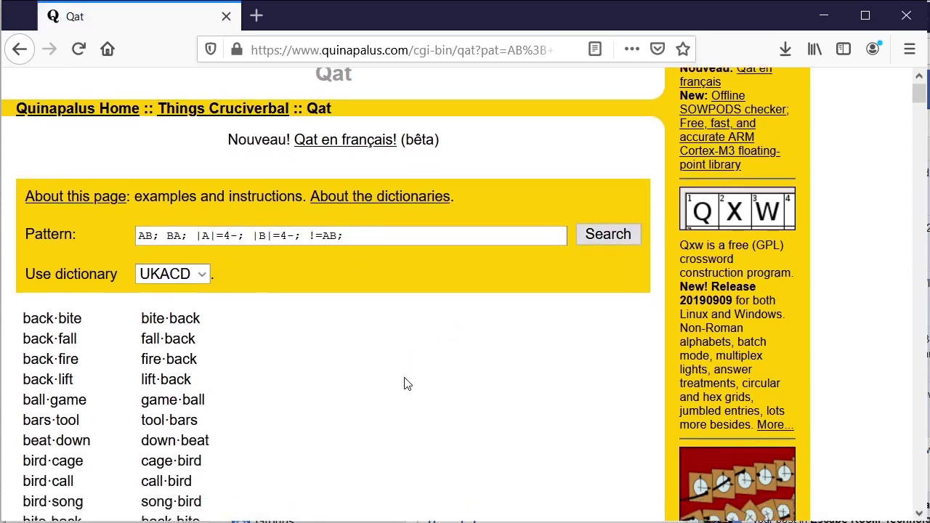
scroll(407, 384, down, 1)
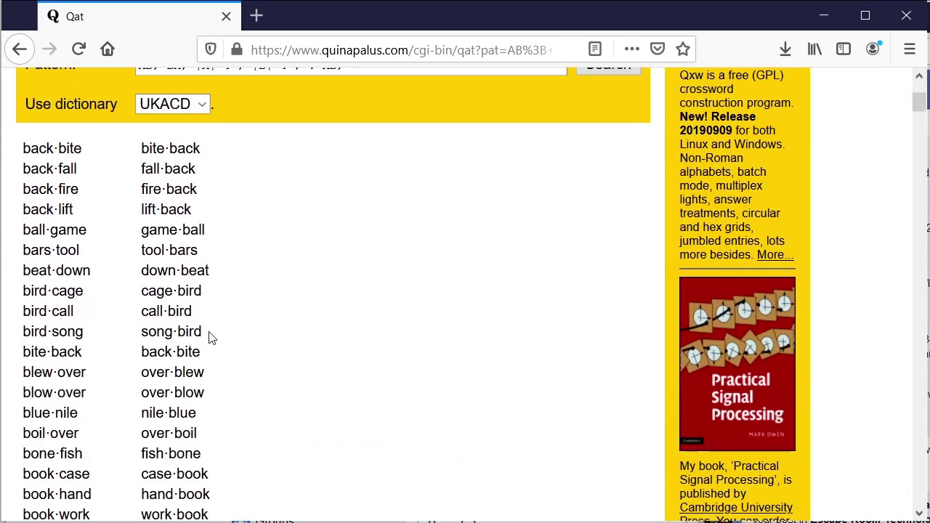
scroll(186, 334, down, 5)
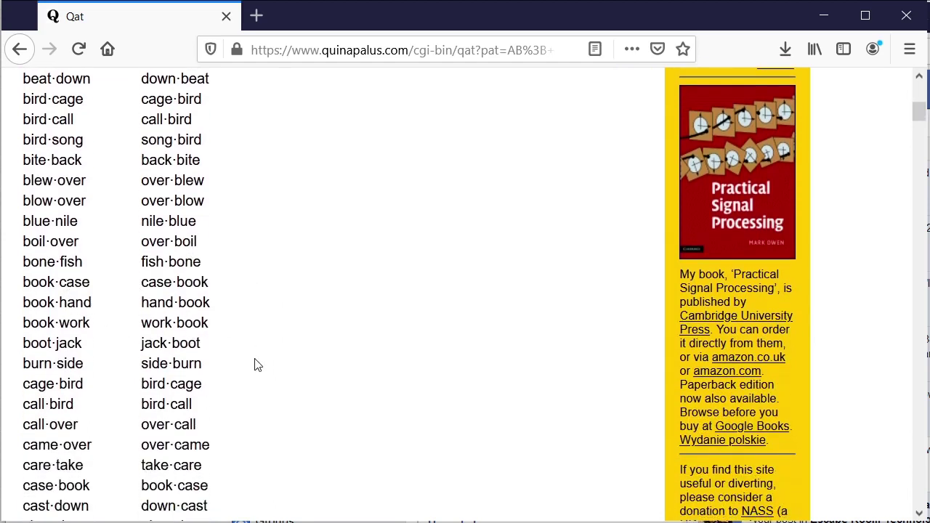
scroll(258, 366, down, 3)
scroll(222, 386, down, 5)
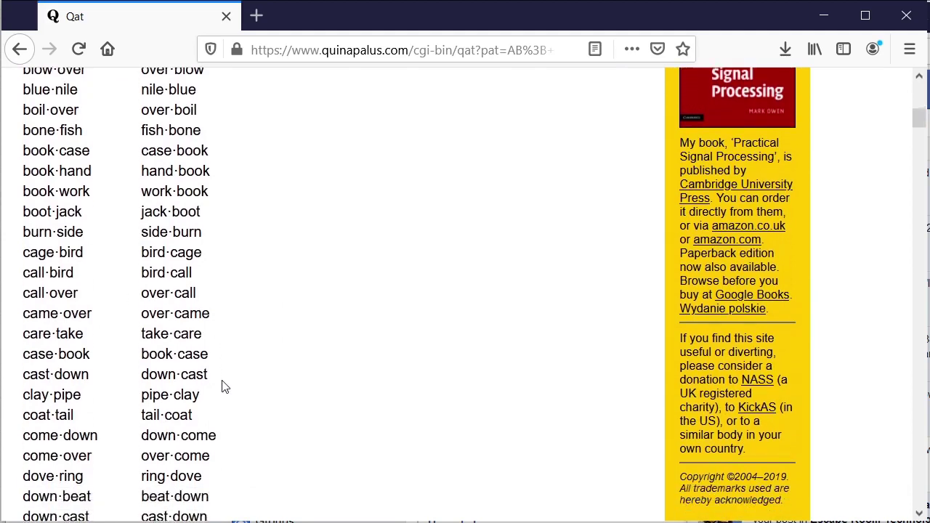
Step: Replace the pattern with "A; B; C; |A|=4; |B|=4; |C|=4; ABC;" and search for words made of three four-letter words
scroll(223, 387, up, 12)
scroll(223, 386, up, 3)
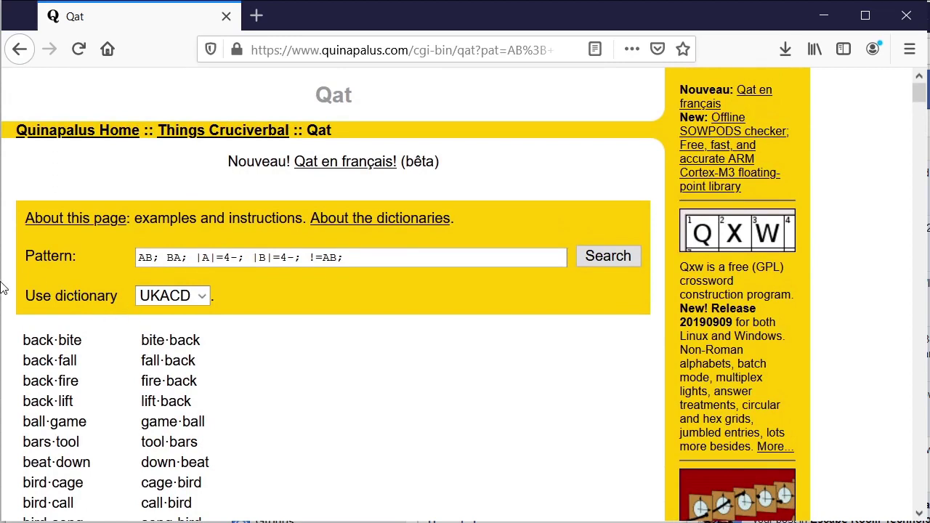
click(337, 256)
drag(338, 256, 101, 258)
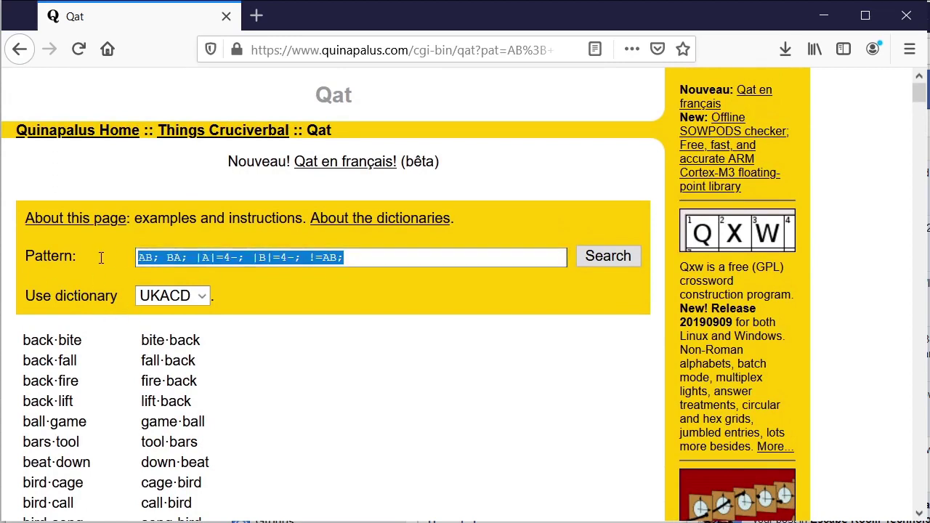
text(A; B;)
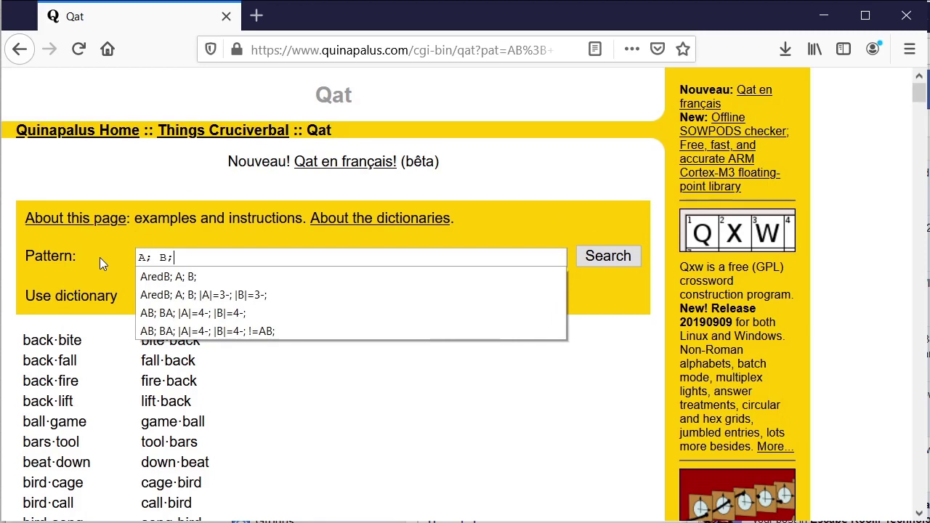
text( C; )
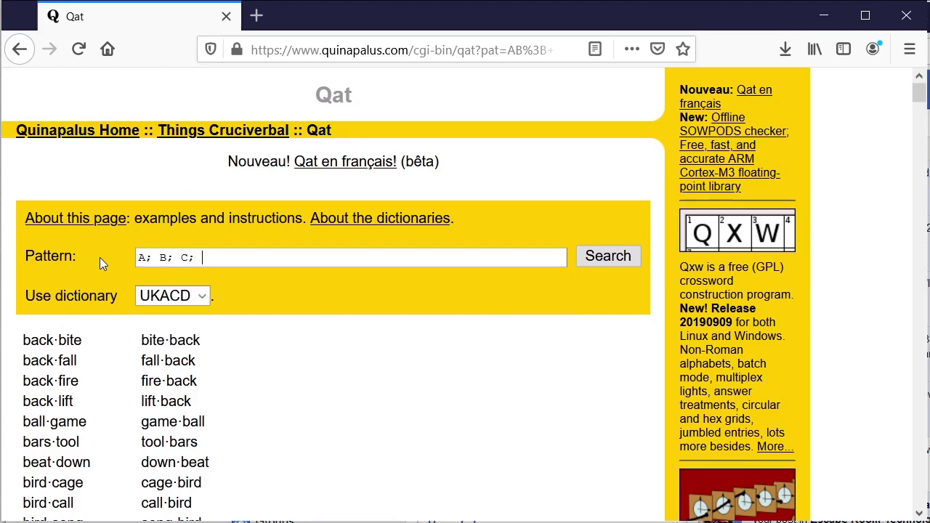
text(|A|=4; |B|=4; |C|)
text(=4; ABC;)
click(603, 258)
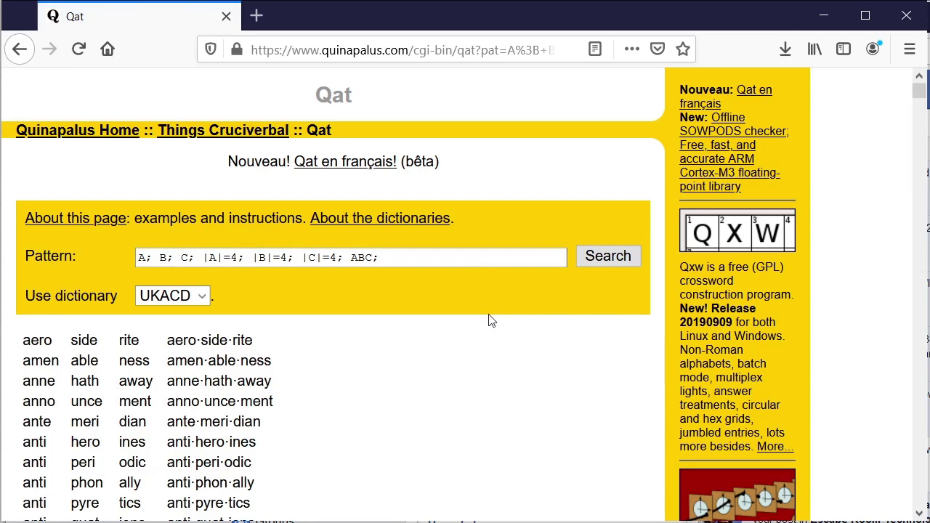
Step: Look through the results and examine the three parts of auto·expo·sure alongside the combined word
scroll(491, 320, down, 4)
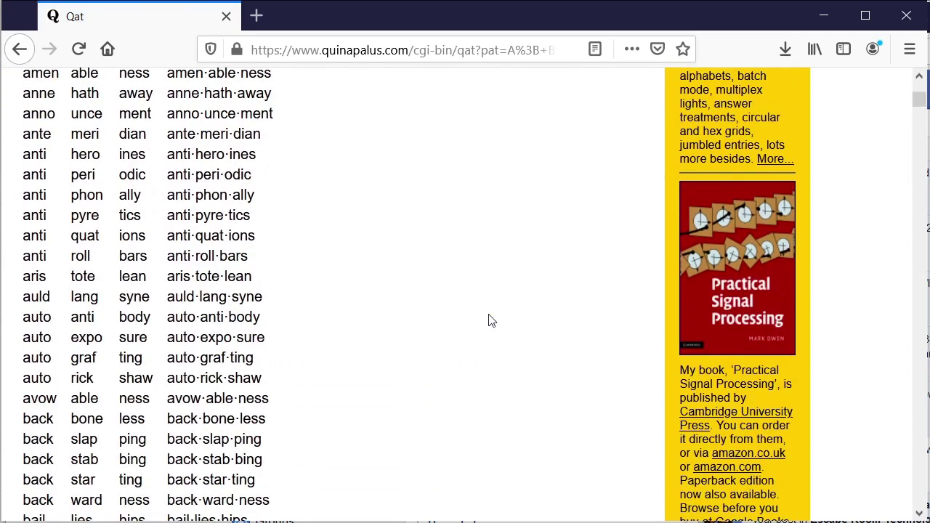
double_click(37, 337)
double_click(87, 337)
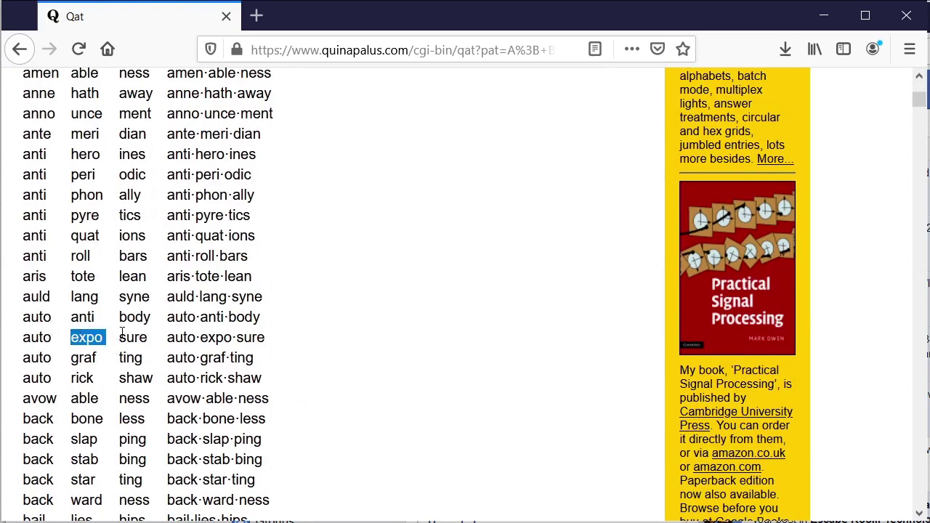
click(122, 331)
double_click(141, 334)
click(185, 340)
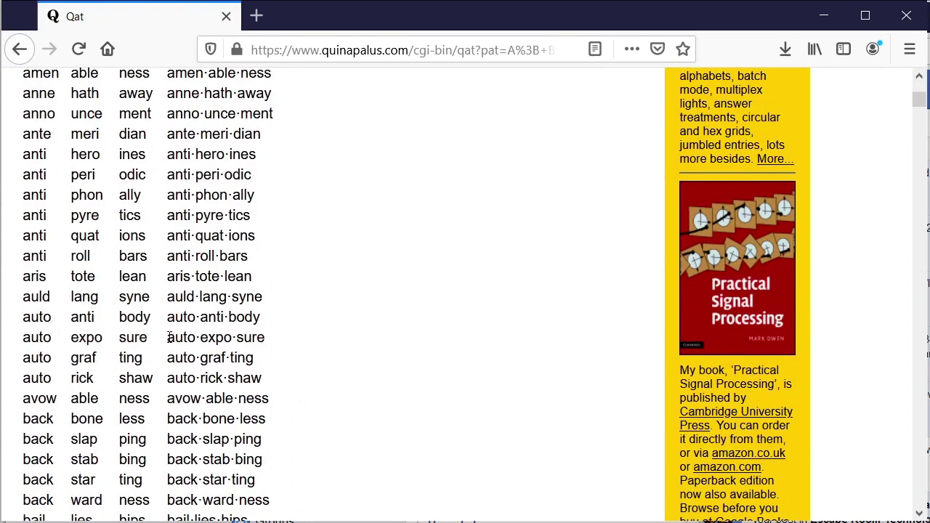
drag(168, 337, 302, 333)
click(290, 330)
Step: Open Qat's examples and instructions and read through the table of ordinary pattern examples, including the five consecutive vowels pattern
scroll(922, 102, up, 4)
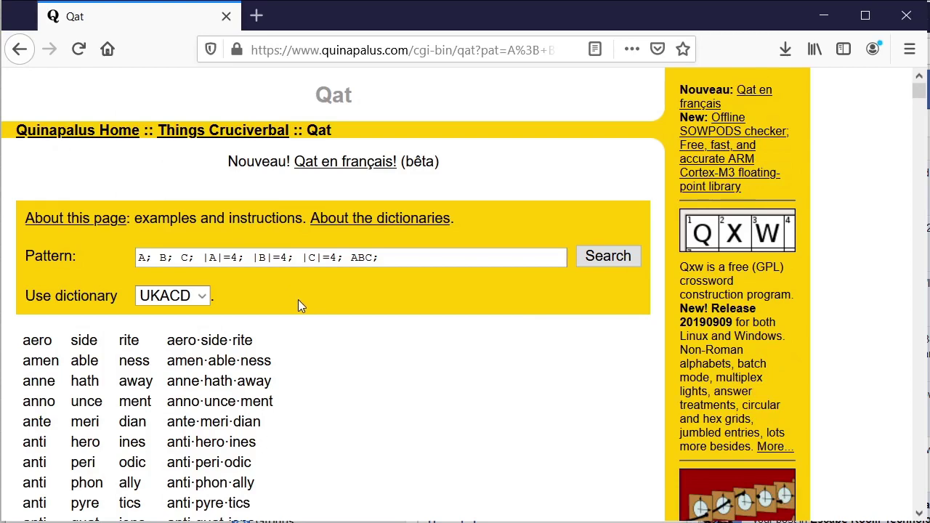
click(100, 217)
scroll(669, 225, down, 1)
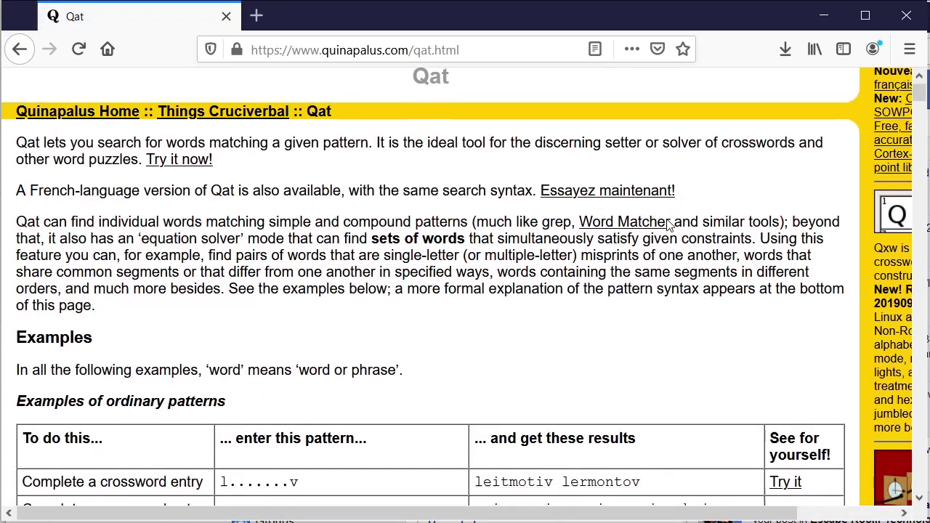
scroll(668, 221, down, 4)
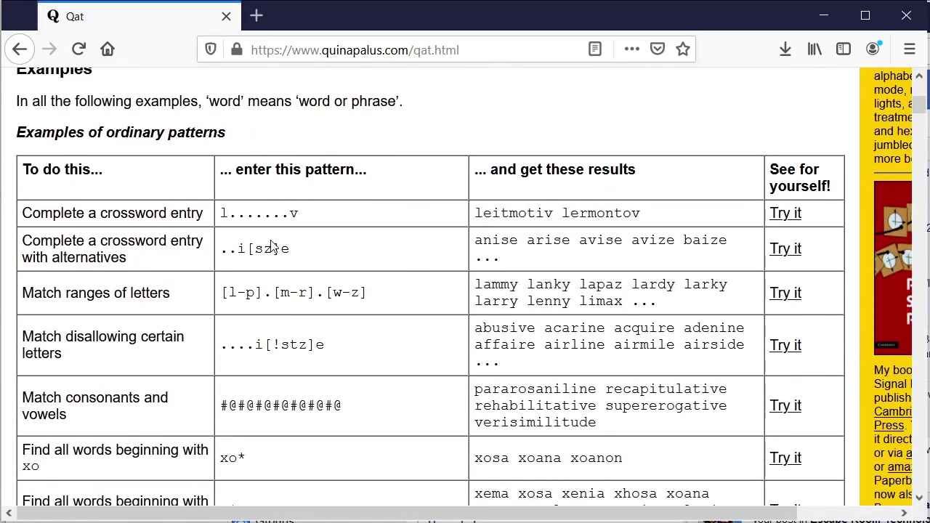
scroll(271, 244, down, 1)
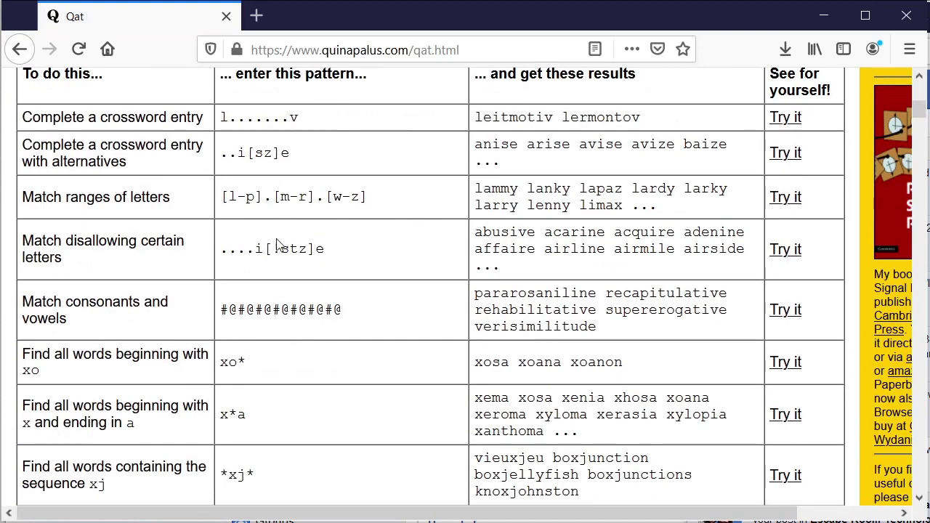
scroll(311, 254, down, 5)
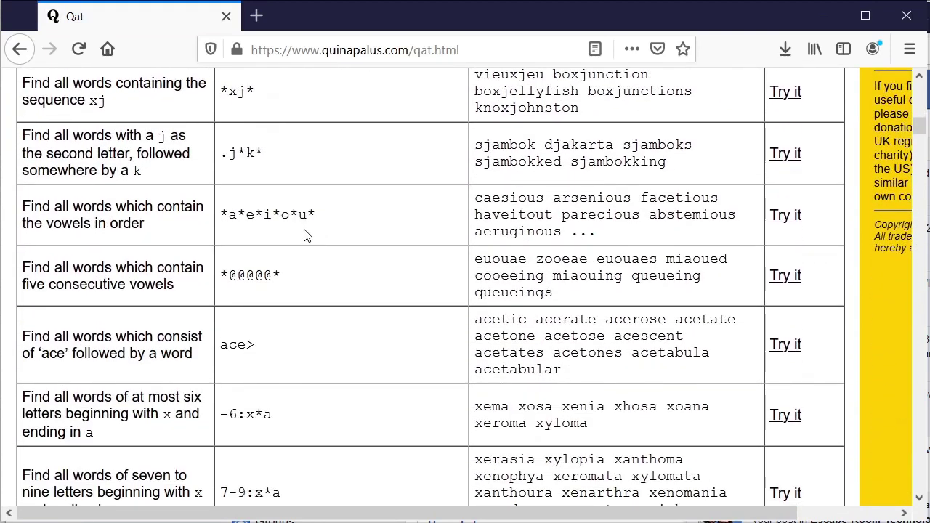
drag(229, 275, 258, 275)
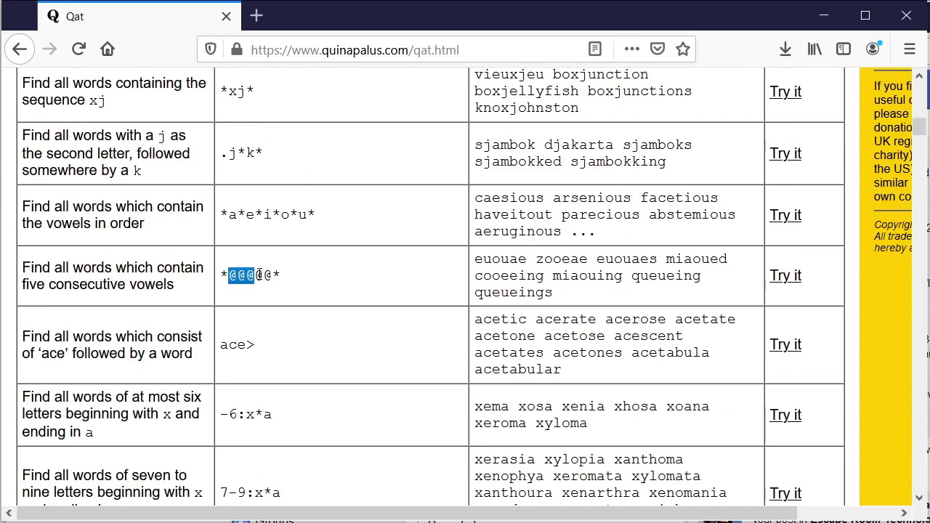
scroll(258, 275, down, 6)
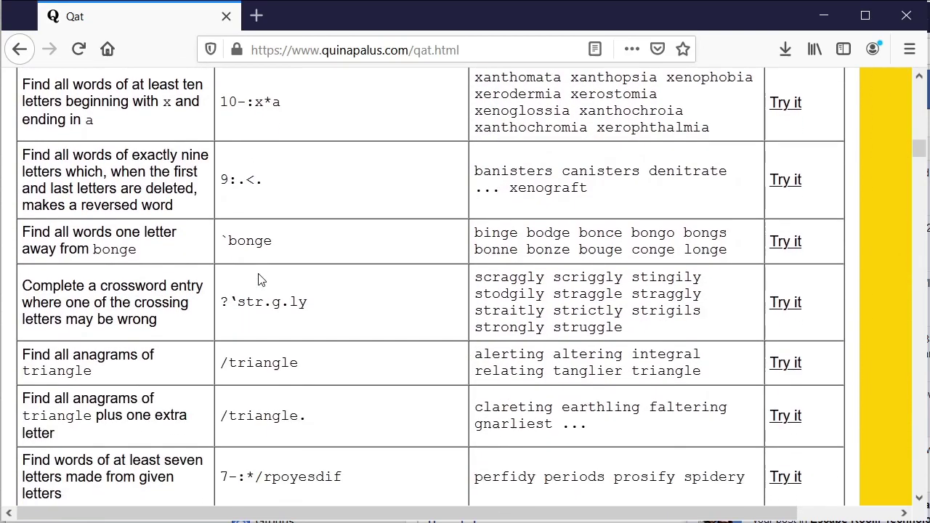
scroll(778, 210, down, 2)
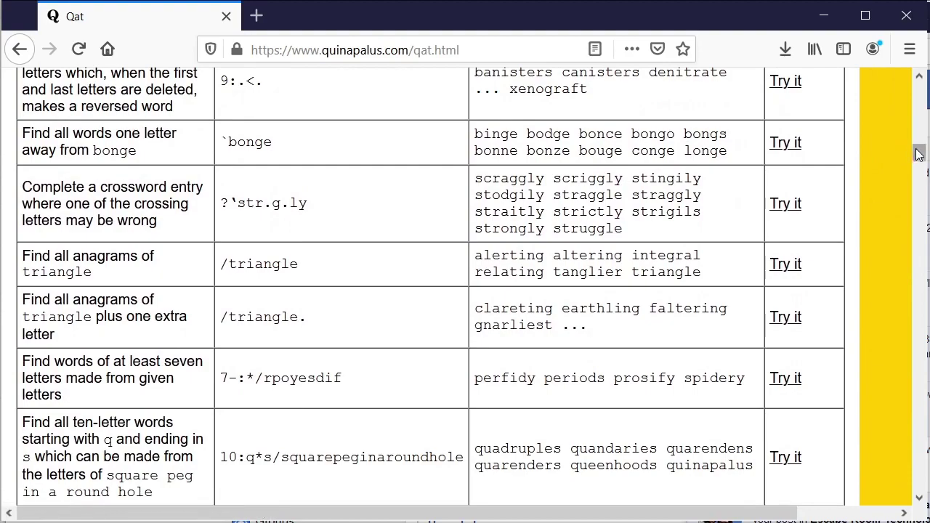
Step: Find the site's donation note, open the linked NASS charity website and view its homepage
drag(918, 154, 923, 86)
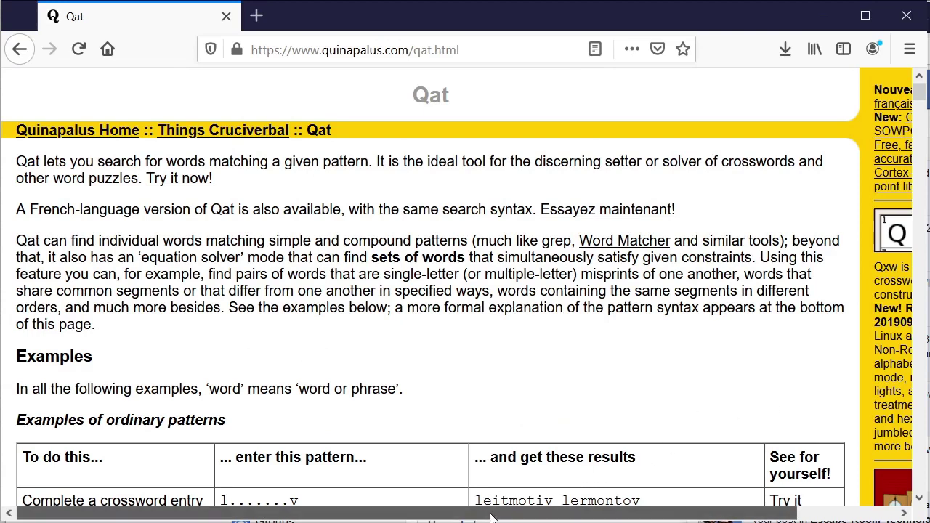
drag(498, 516, 584, 516)
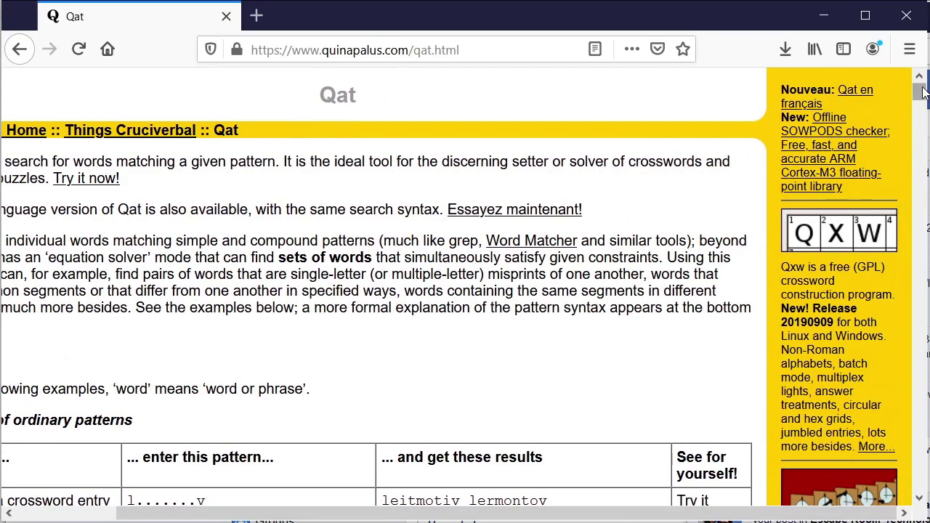
drag(920, 92, 922, 116)
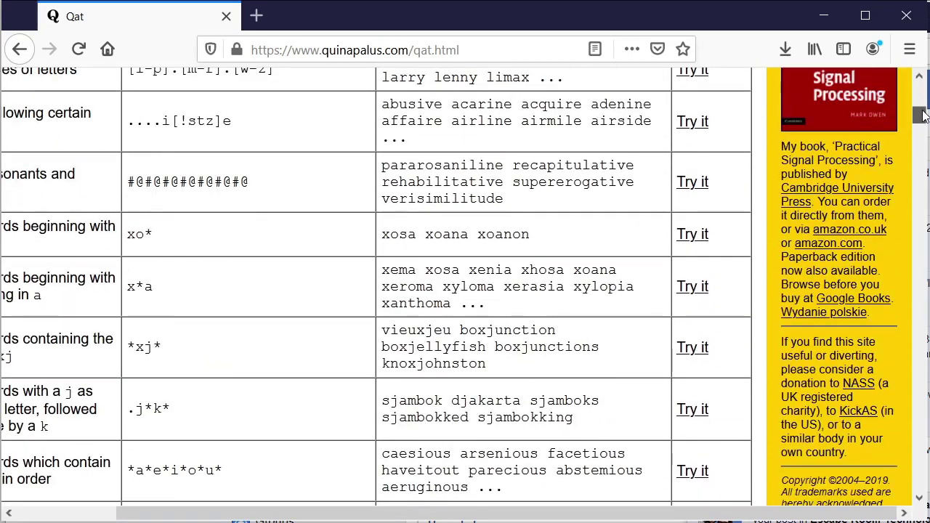
click(859, 383)
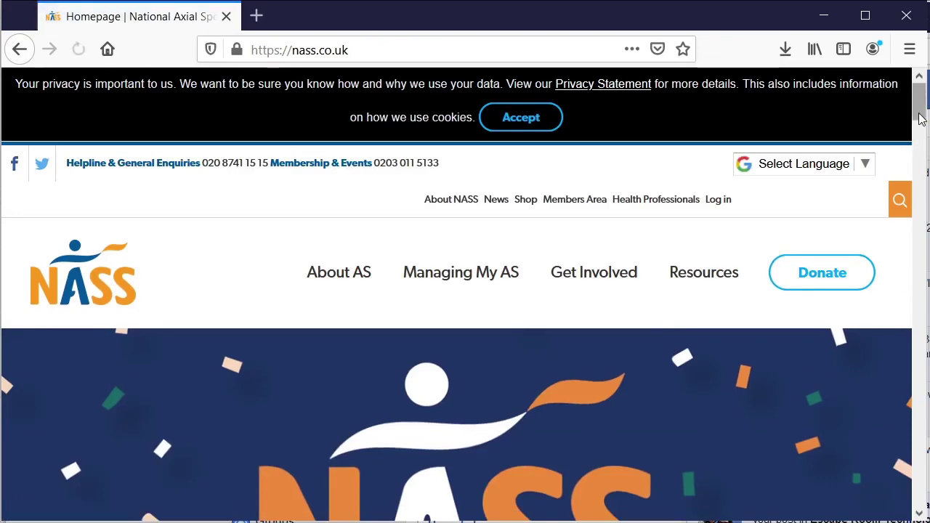
drag(920, 114, 926, 128)
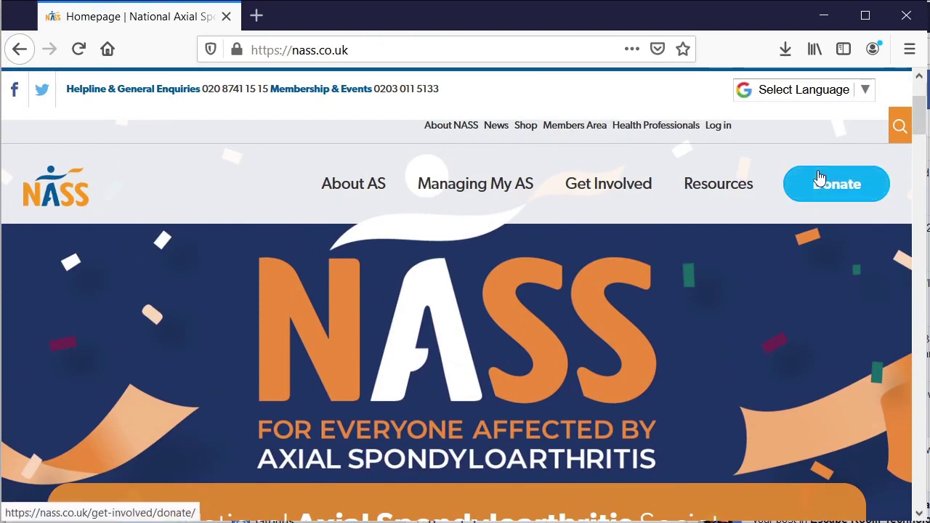
drag(922, 123, 919, 102)
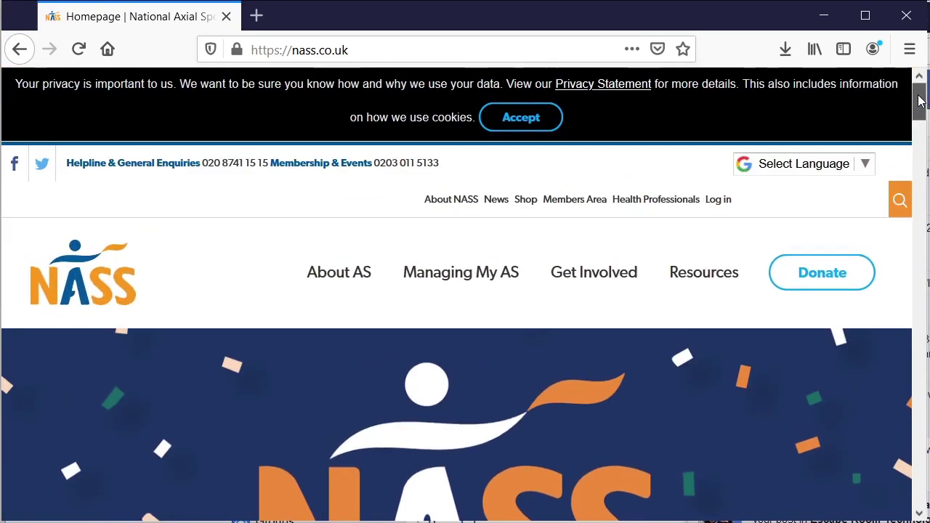
Step: Return from the charity website to the introduction of Qat's instructions page
click(20, 48)
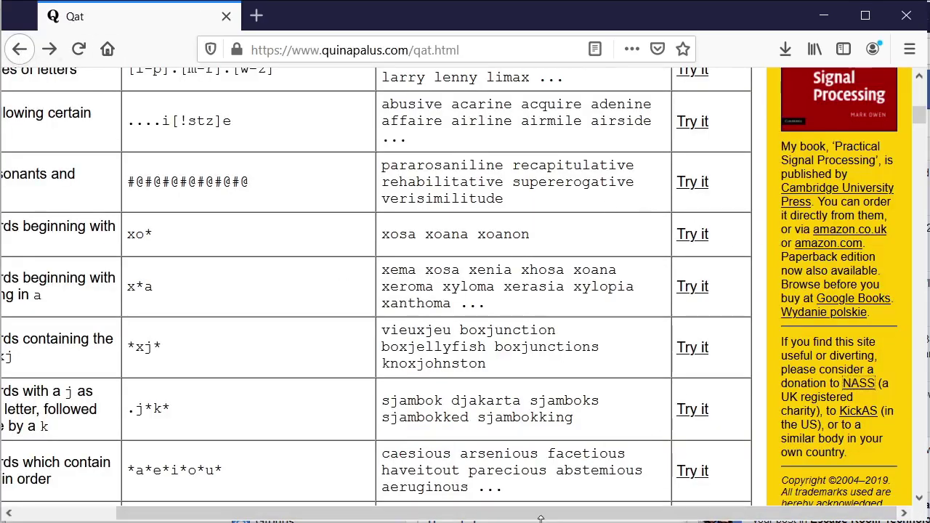
drag(541, 518, 409, 509)
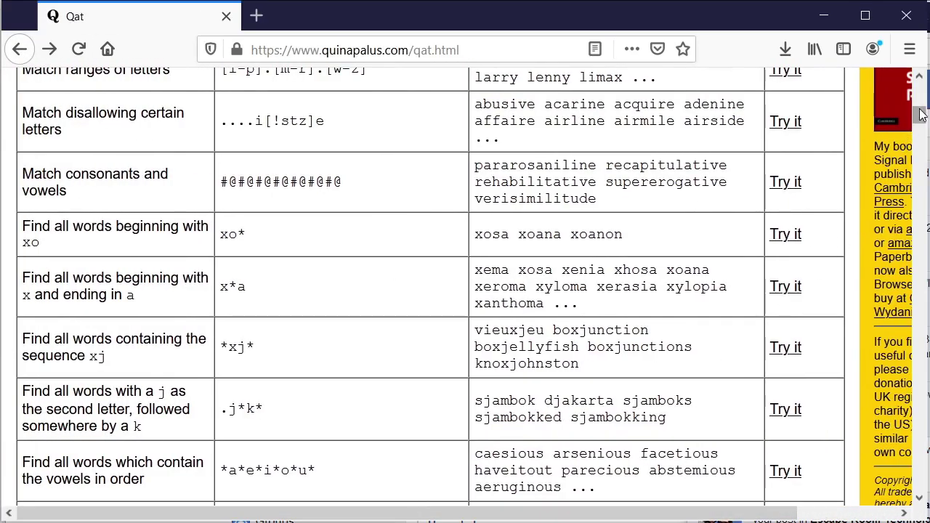
drag(921, 114, 920, 86)
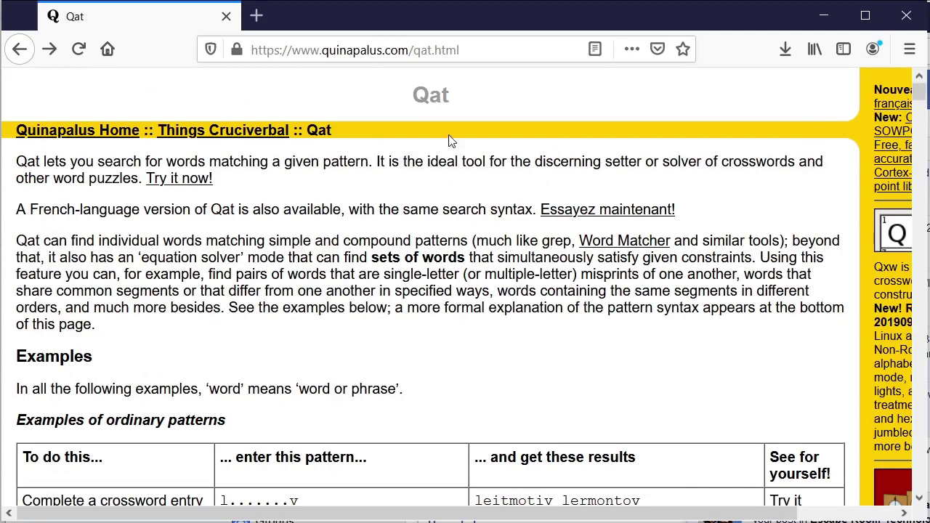